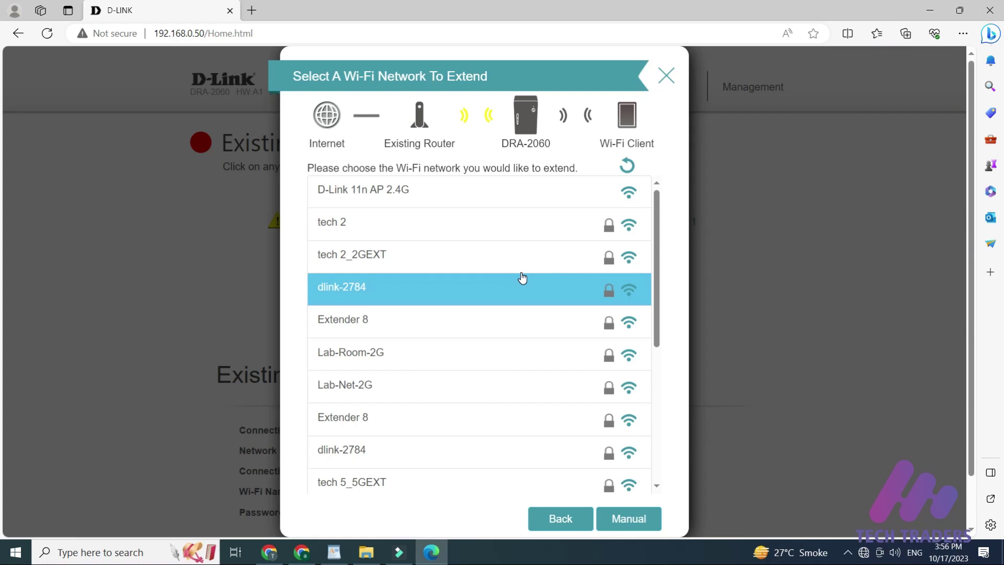
- Select Lab-Net-2G as the network to extend and submit its Wi-Fi password
{"action": "scroll", "coordinate": [522, 278], "scroll_direction": "down", "scroll_amount": 5}
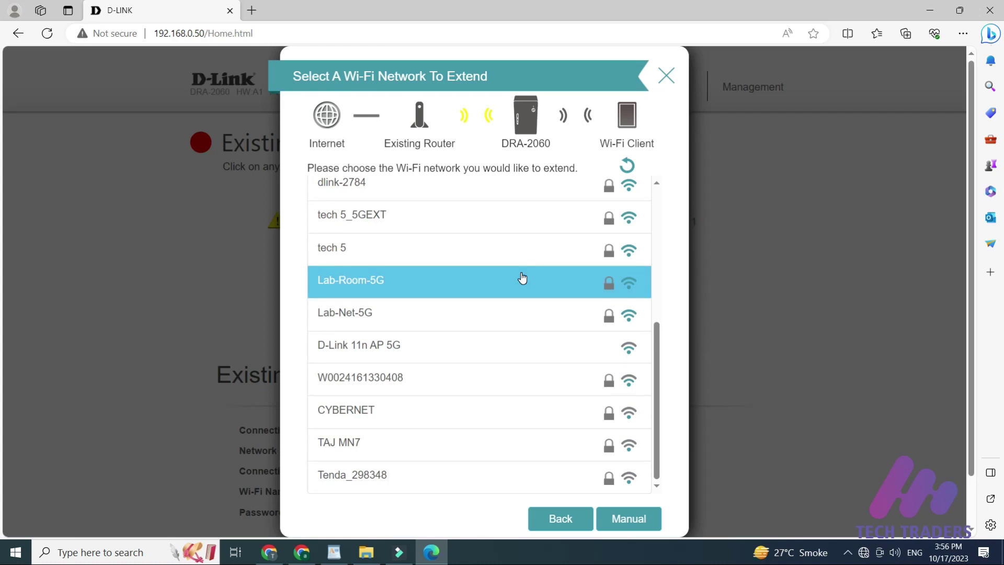
{"action": "scroll", "coordinate": [522, 278], "scroll_direction": "up", "scroll_amount": 6}
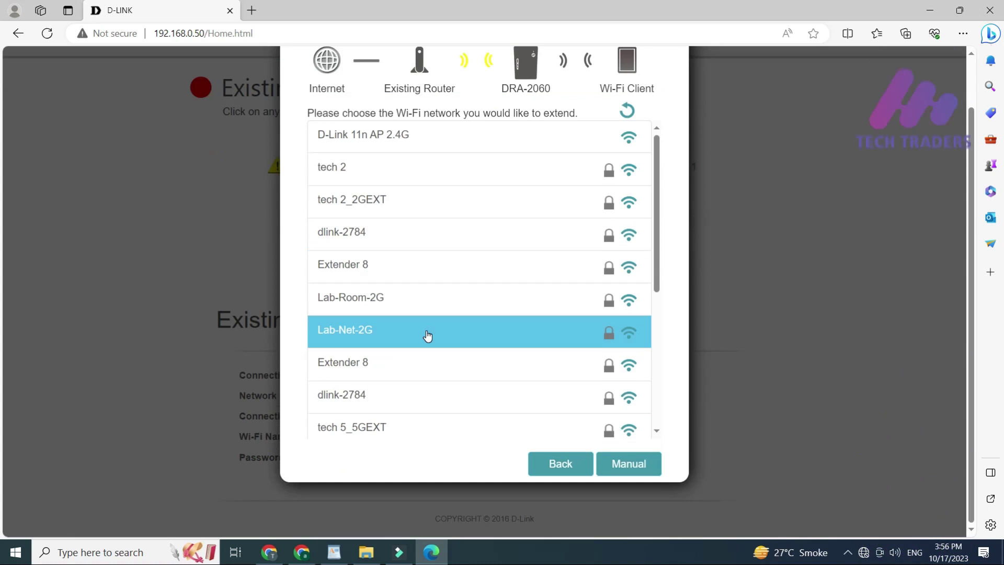
{"action": "scroll", "coordinate": [392, 337], "scroll_direction": "down", "scroll_amount": 3}
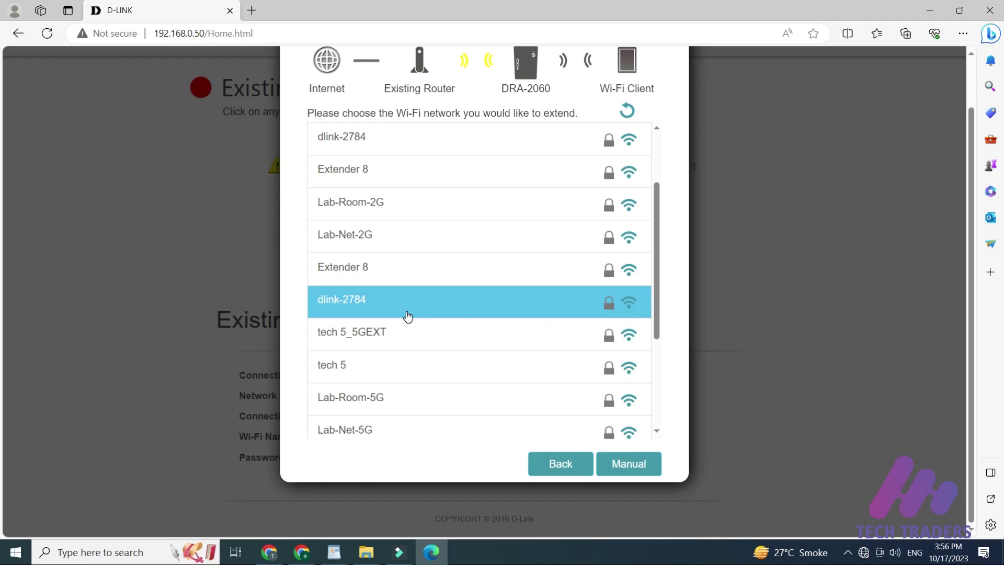
{"action": "scroll", "coordinate": [408, 317], "scroll_direction": "up", "scroll_amount": 3}
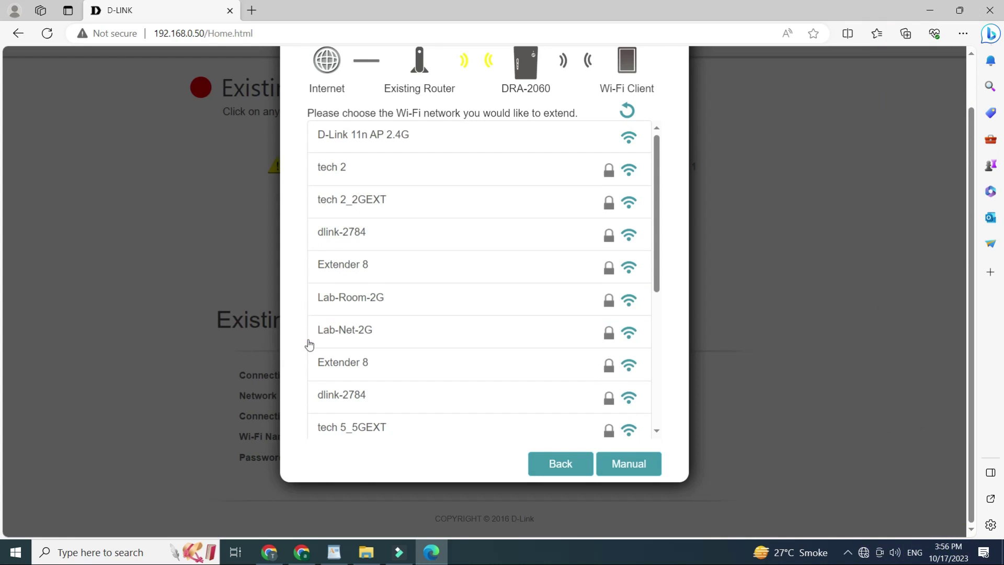
{"action": "left_click", "coordinate": [366, 333]}
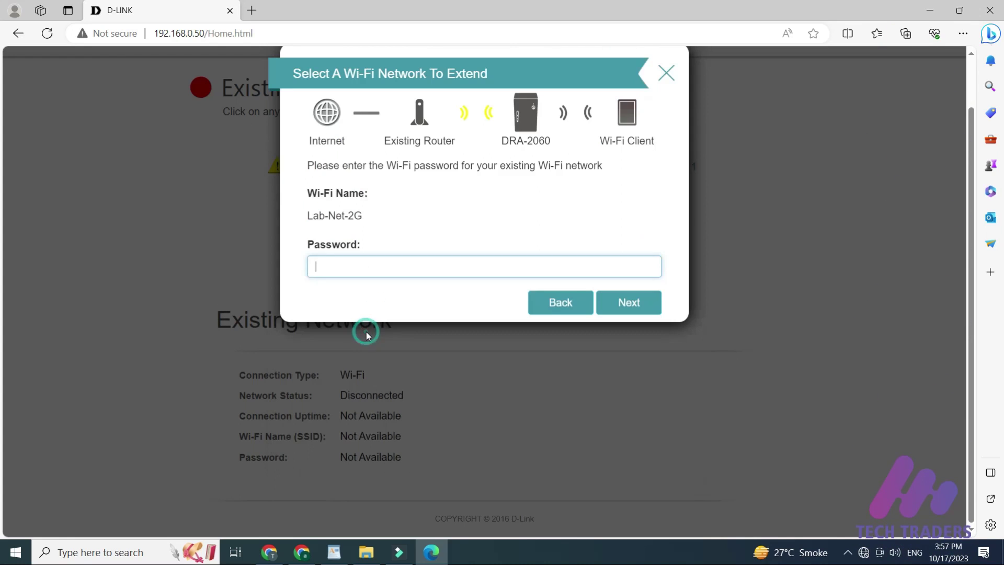
{"action": "left_click", "coordinate": [363, 264]}
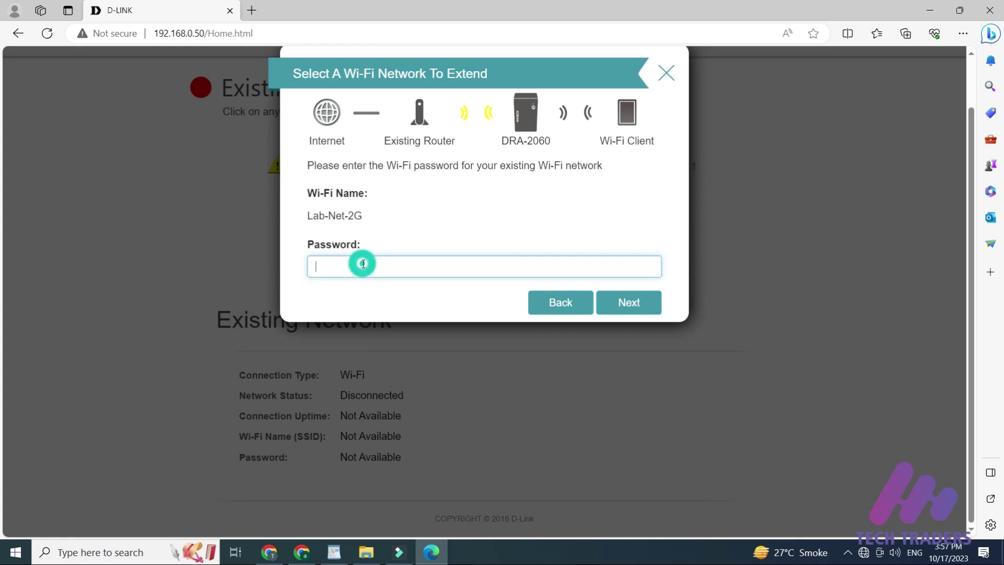
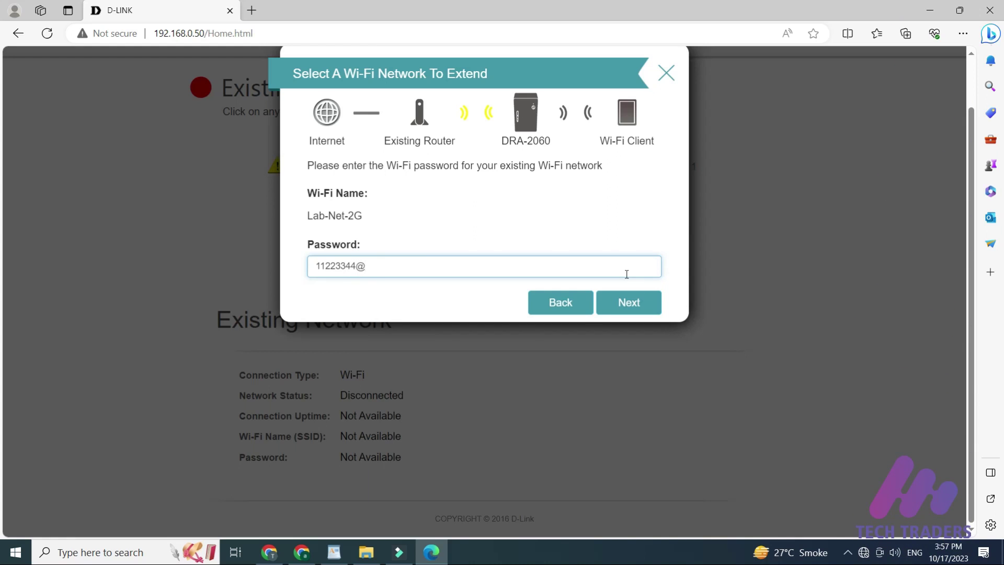
{"action": "left_click", "coordinate": [631, 308]}
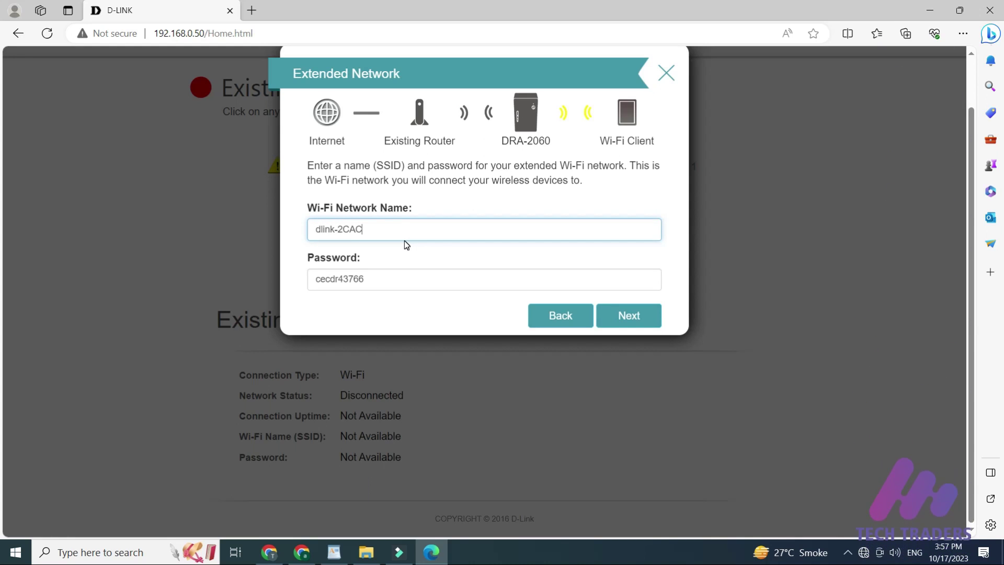
- Rename the extended network from dlink-2CAC to 'pakistan' with a new Wi-Fi password
{"action": "triple_click", "coordinate": [385, 229]}
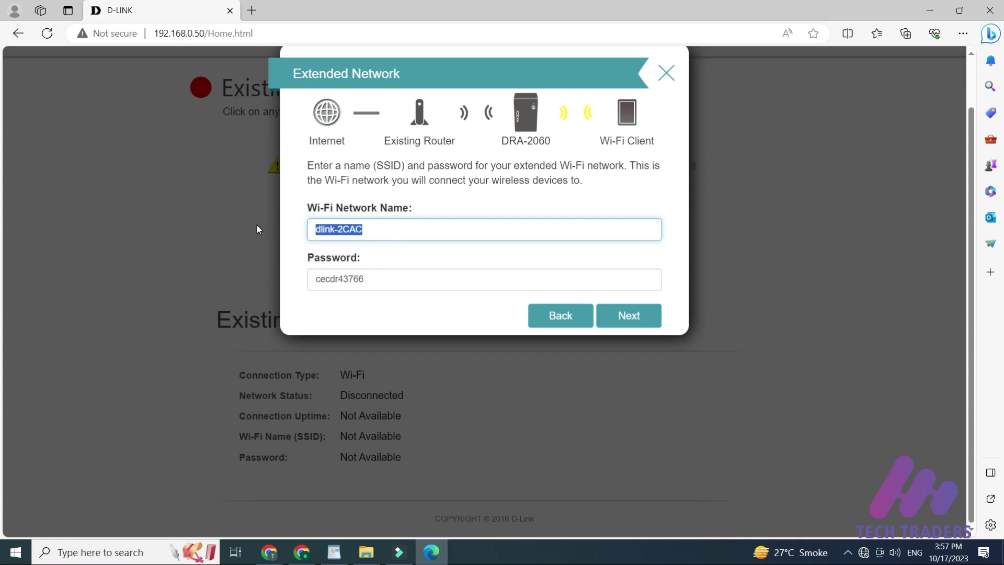
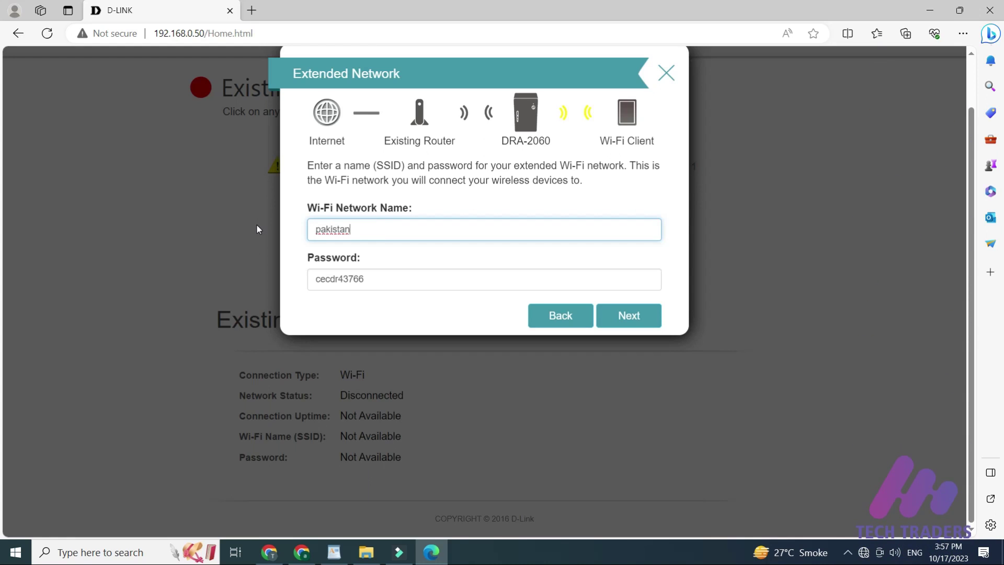
{"action": "triple_click", "coordinate": [387, 278]}
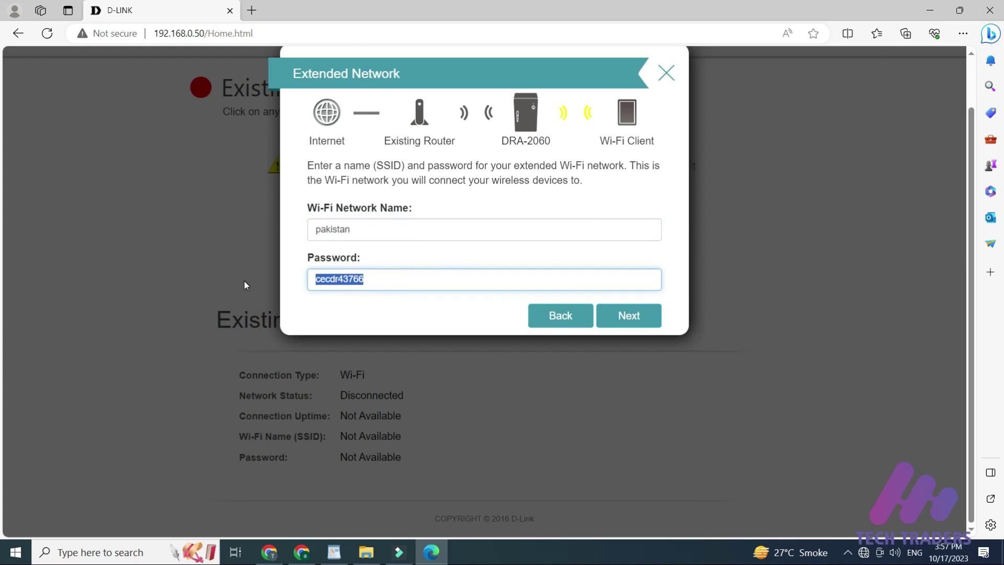
{"action": "left_click", "coordinate": [629, 315]}
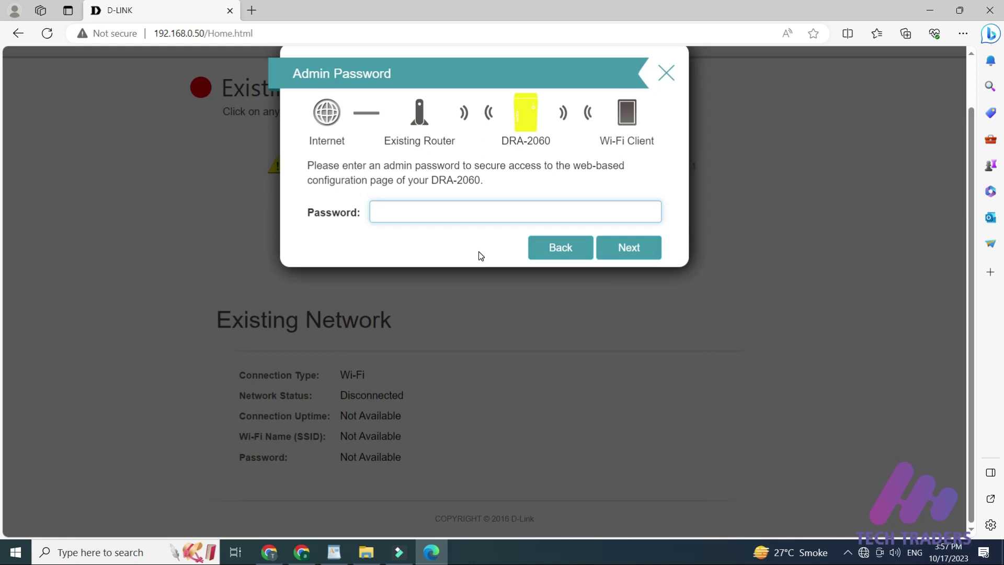
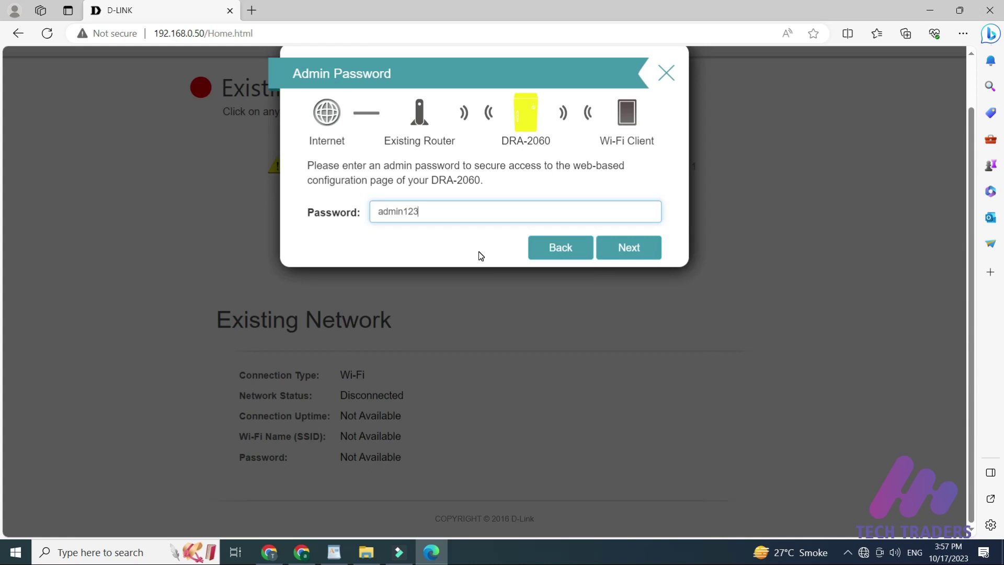
- Set the admin password, keep the Asia/Karachi time zone, and choose manual device updates
{"action": "left_click", "coordinate": [628, 248]}
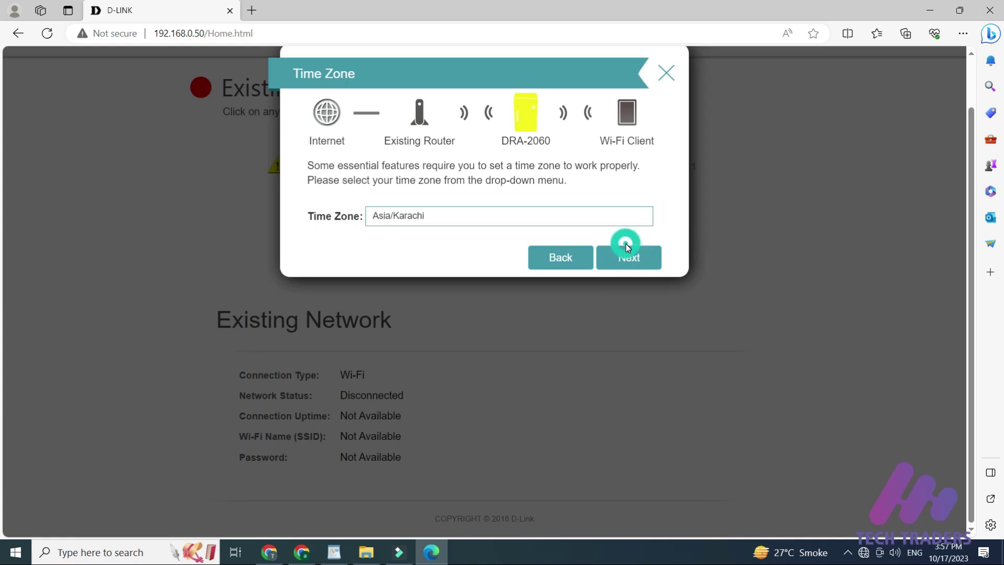
{"action": "left_click", "coordinate": [431, 218]}
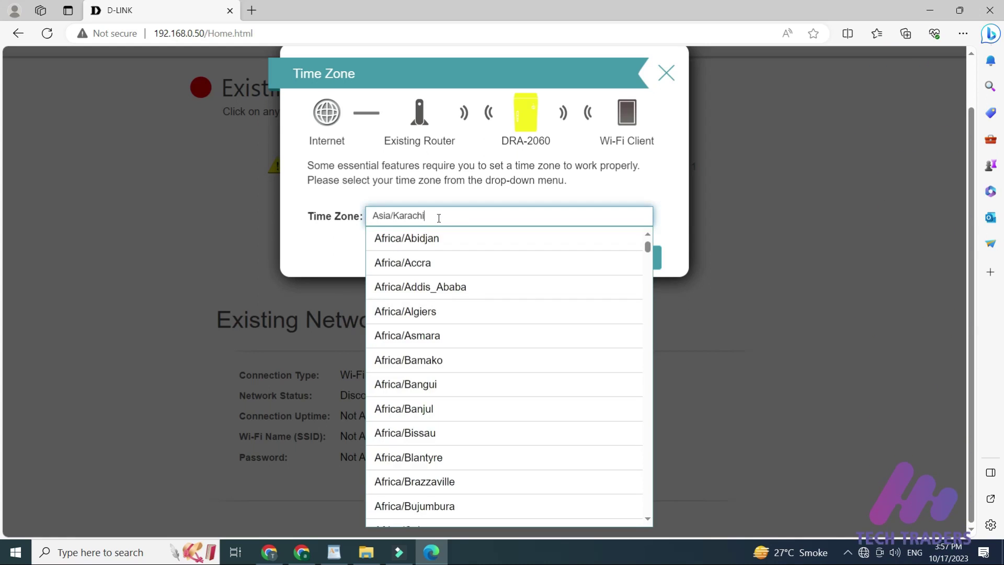
{"action": "left_click", "coordinate": [438, 219]}
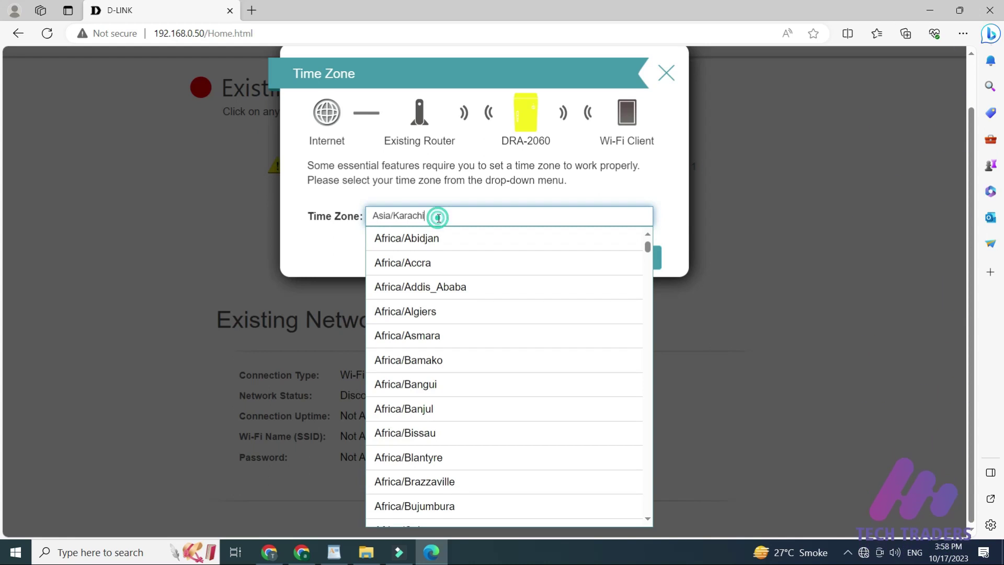
{"action": "left_click", "coordinate": [750, 254]}
{"action": "left_click", "coordinate": [646, 256]}
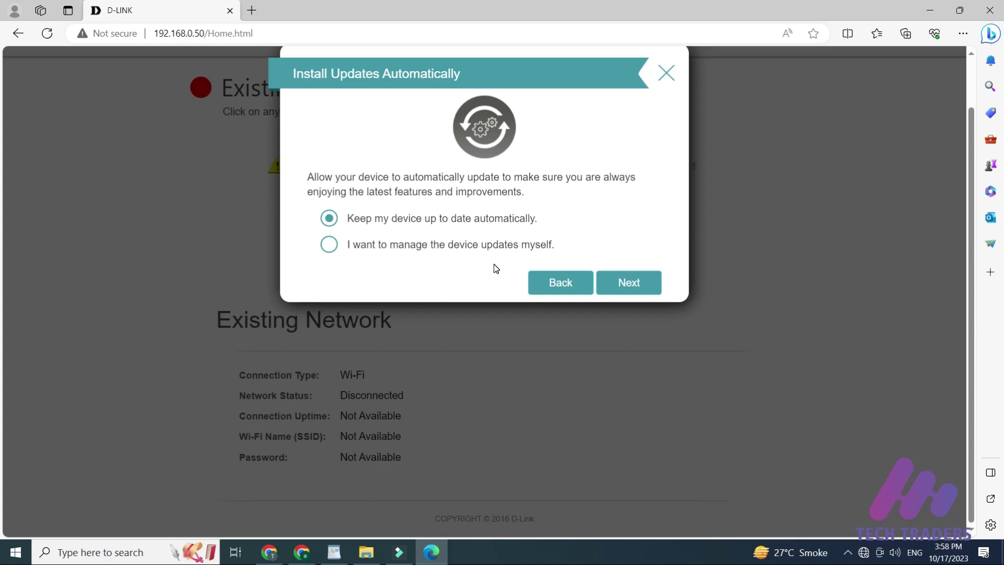
{"action": "left_click", "coordinate": [329, 244]}
{"action": "left_click", "coordinate": [648, 282]}
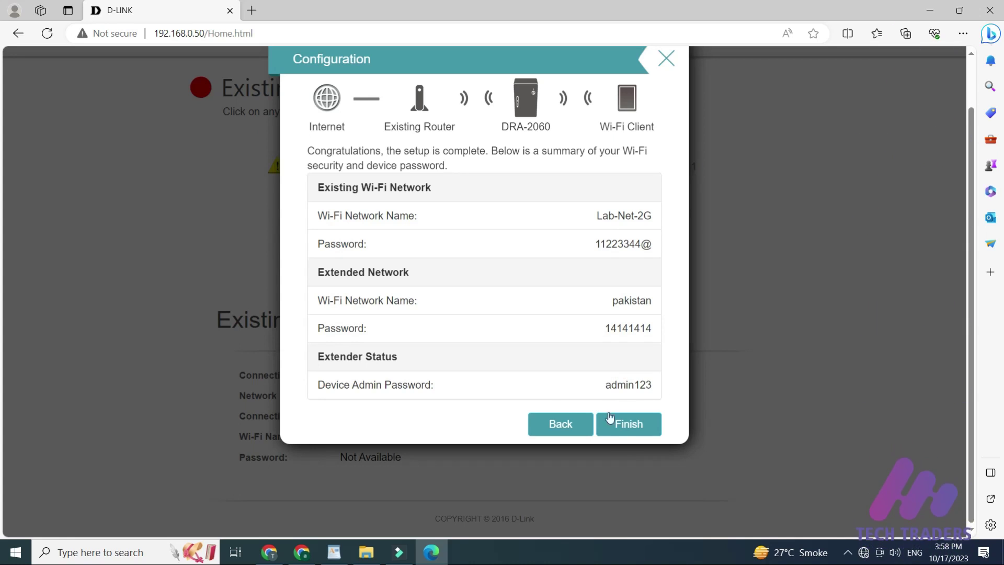
- Finish the setup from the configuration summary so the settings are saved
{"action": "left_click", "coordinate": [628, 428]}
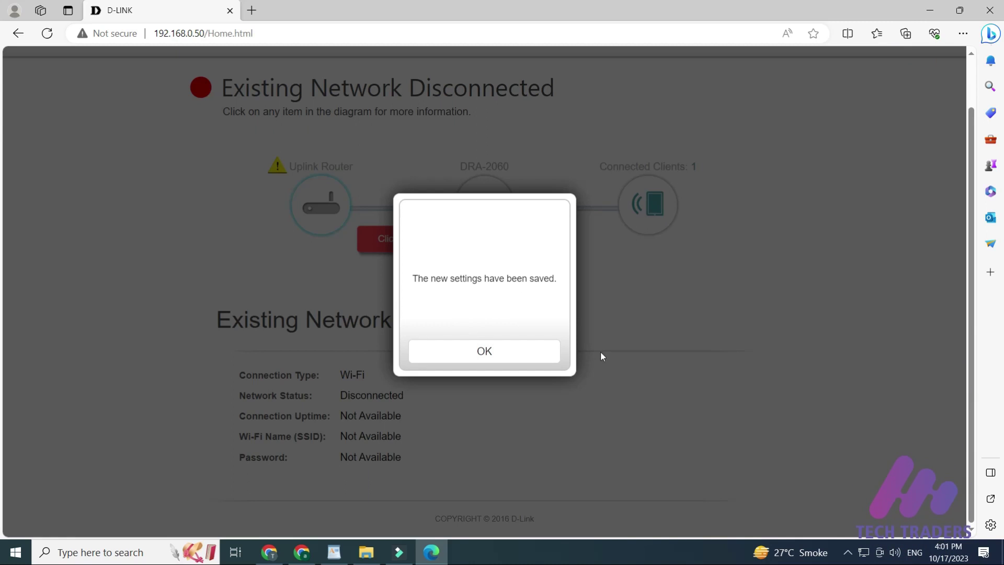
- Log back in with the admin password and ignore the firmware upgrade prompt
{"action": "left_click", "coordinate": [528, 354]}
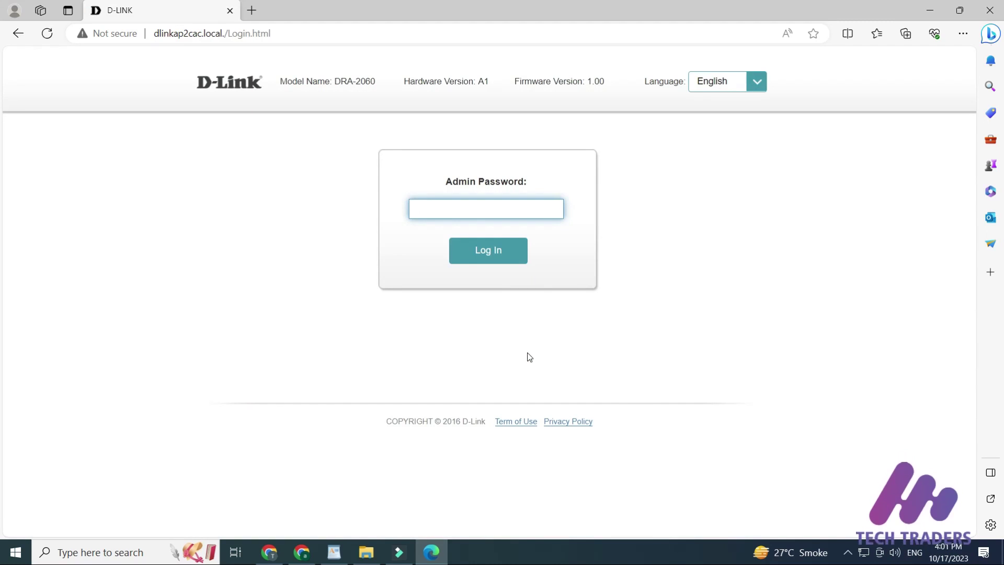
{"action": "type", "text": "••••••••"}
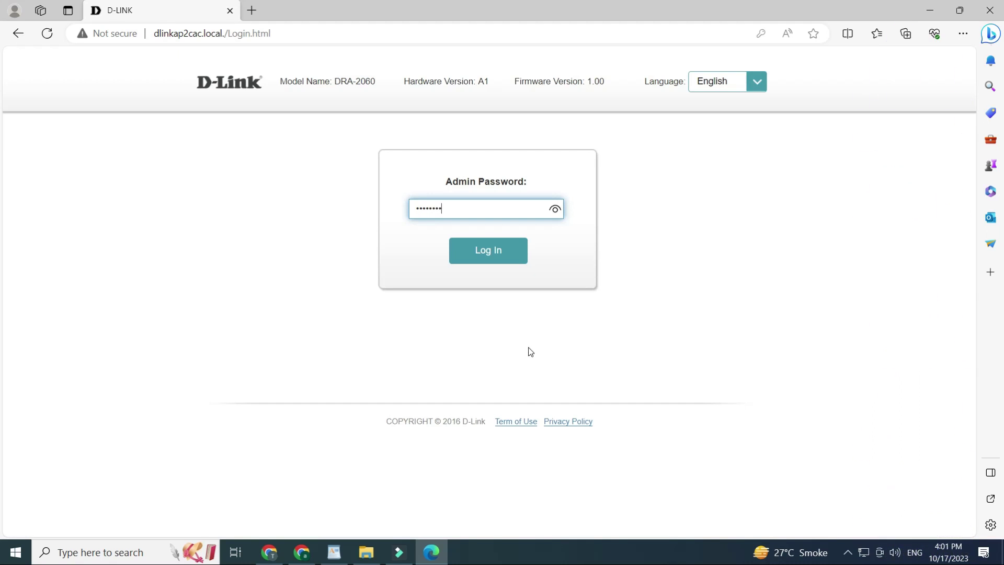
{"action": "key", "text": "Return"}
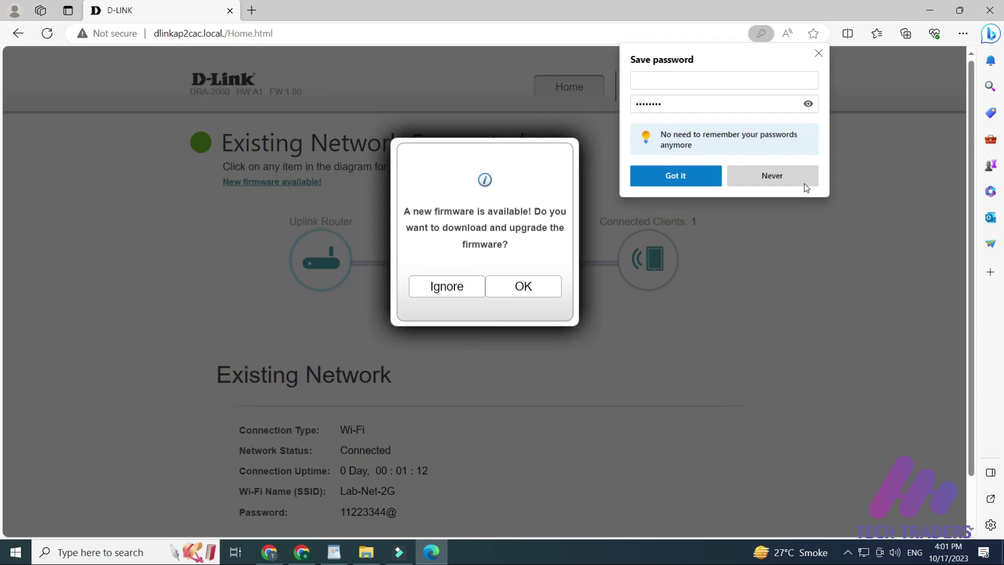
{"action": "left_click", "coordinate": [449, 288]}
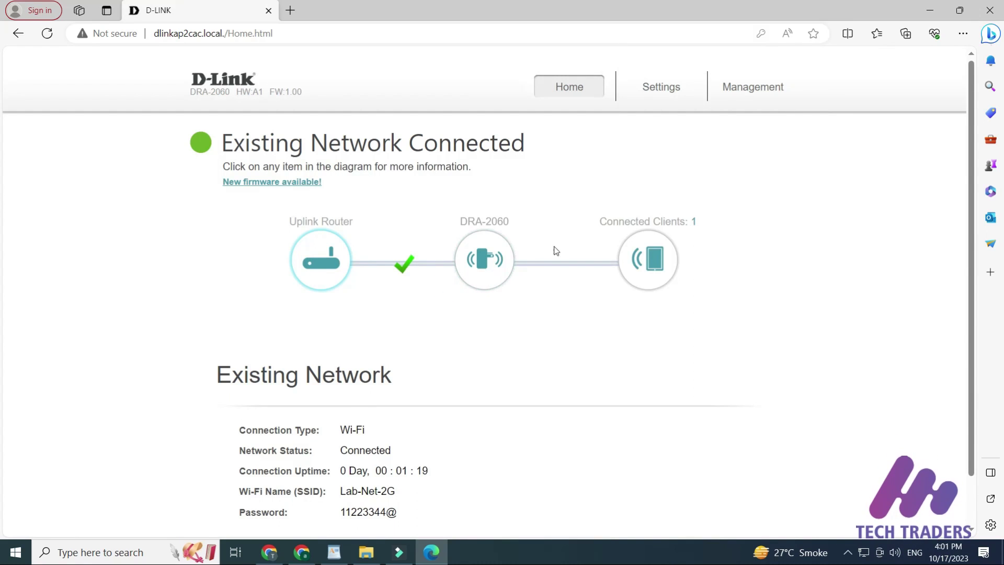
{"action": "scroll", "coordinate": [555, 250], "scroll_direction": "down", "scroll_amount": 1}
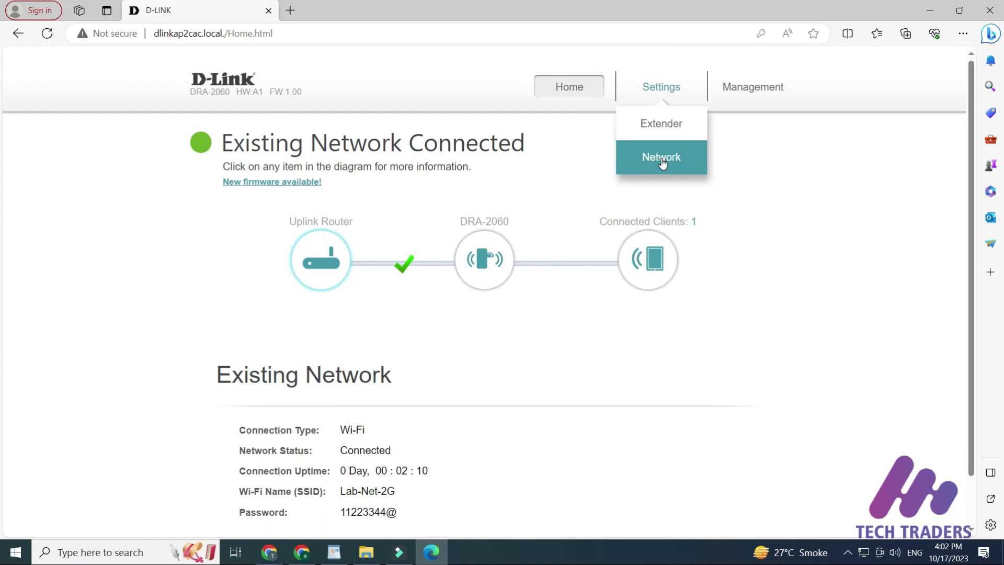
- On Settings > Extender, keep Wi-Fi as the existing network type and rescan networks
{"action": "left_click", "coordinate": [661, 123]}
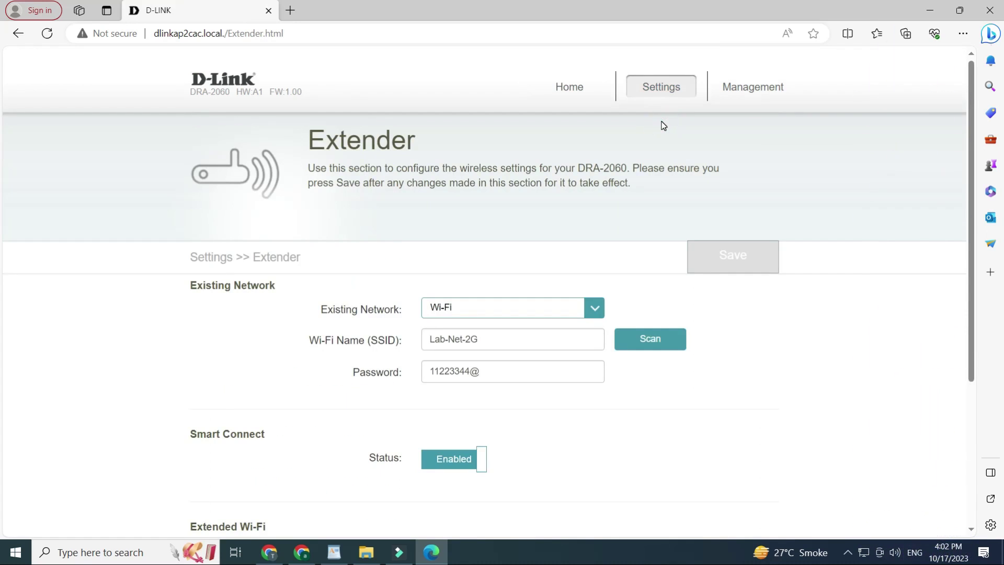
{"action": "left_click", "coordinate": [549, 312]}
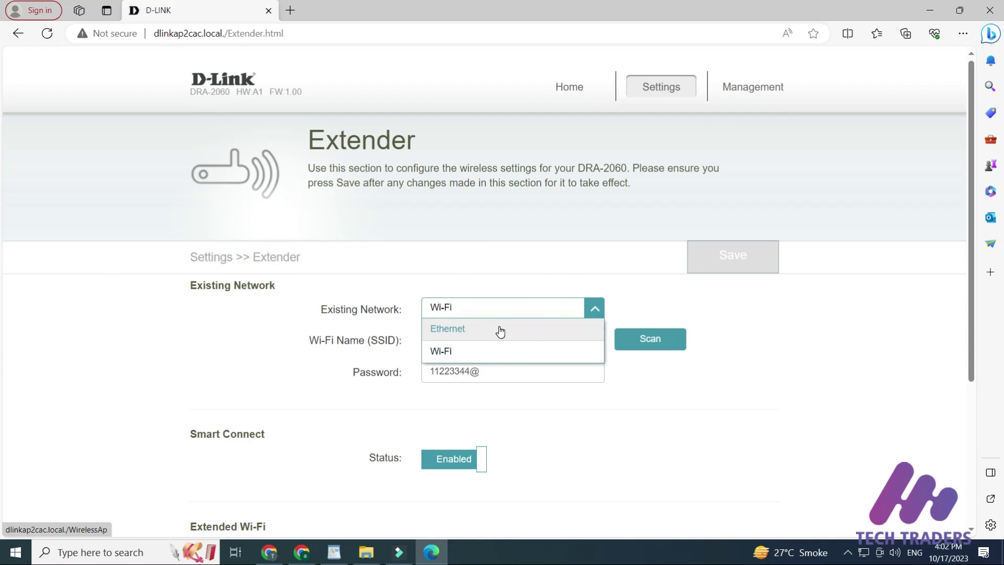
{"action": "left_click", "coordinate": [679, 277]}
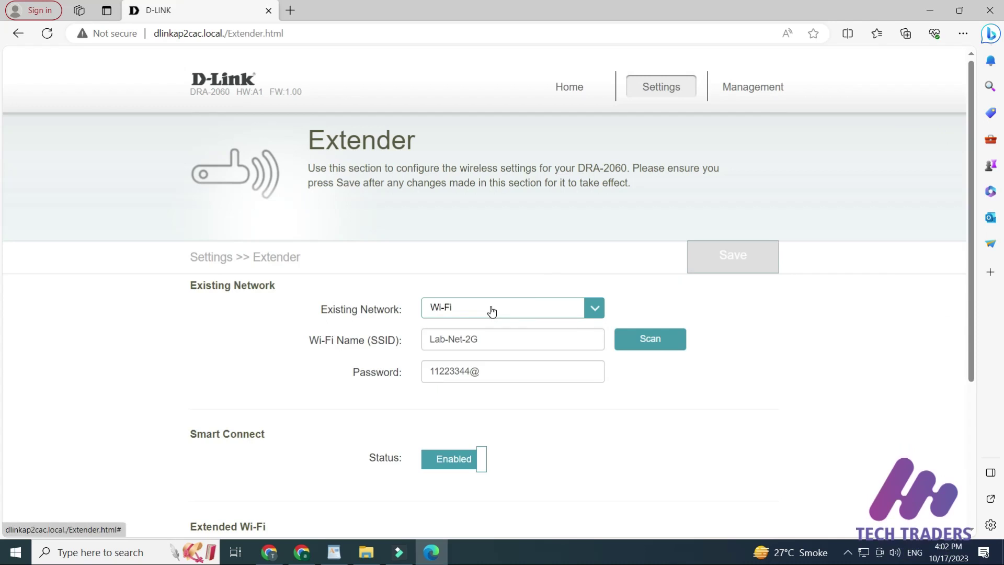
{"action": "scroll", "coordinate": [492, 311], "scroll_direction": "down", "scroll_amount": 1}
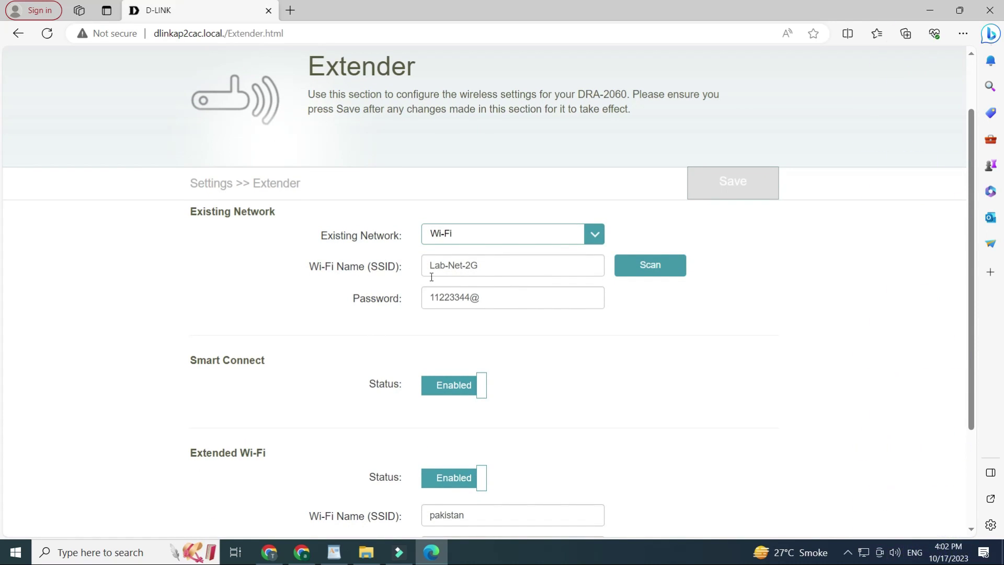
{"action": "left_click", "coordinate": [666, 272]}
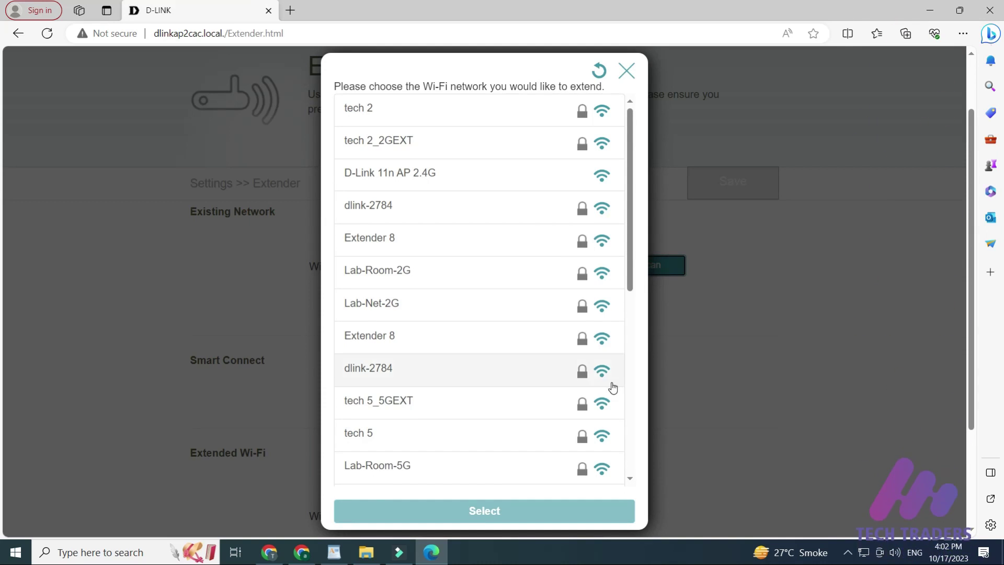
- Scroll through the scanned Wi-Fi network list to locate Lab-Net-2G
{"action": "scroll", "coordinate": [569, 213], "scroll_direction": "down", "scroll_amount": 5}
{"action": "scroll", "coordinate": [569, 212], "scroll_direction": "down", "scroll_amount": 3}
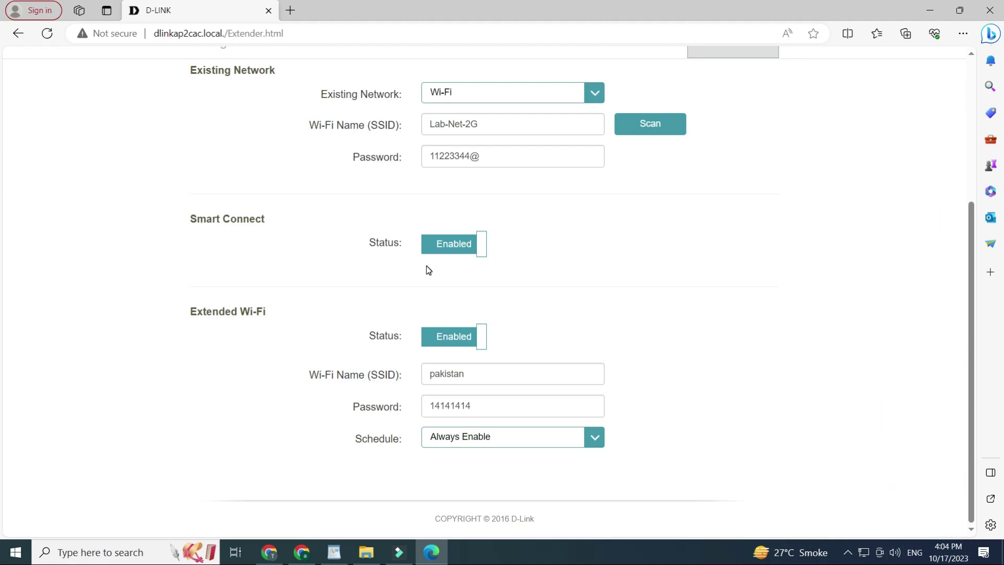
- Disable Smart Connect and leave the 2.4GHz schedule on Always Enable
{"action": "left_click", "coordinate": [454, 250]}
{"action": "scroll", "coordinate": [467, 264], "scroll_direction": "down", "scroll_amount": 1}
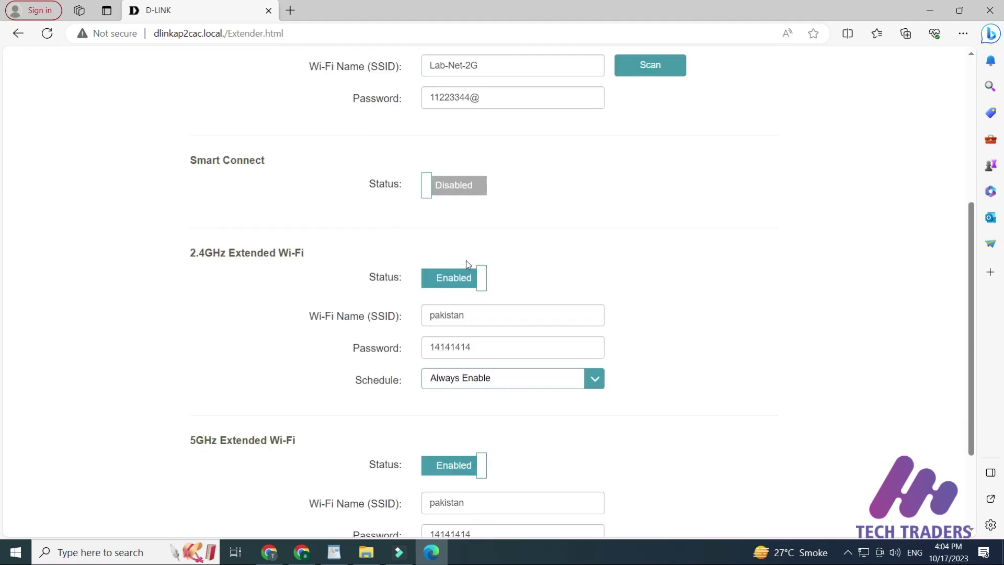
{"action": "scroll", "coordinate": [467, 264], "scroll_direction": "down", "scroll_amount": 2}
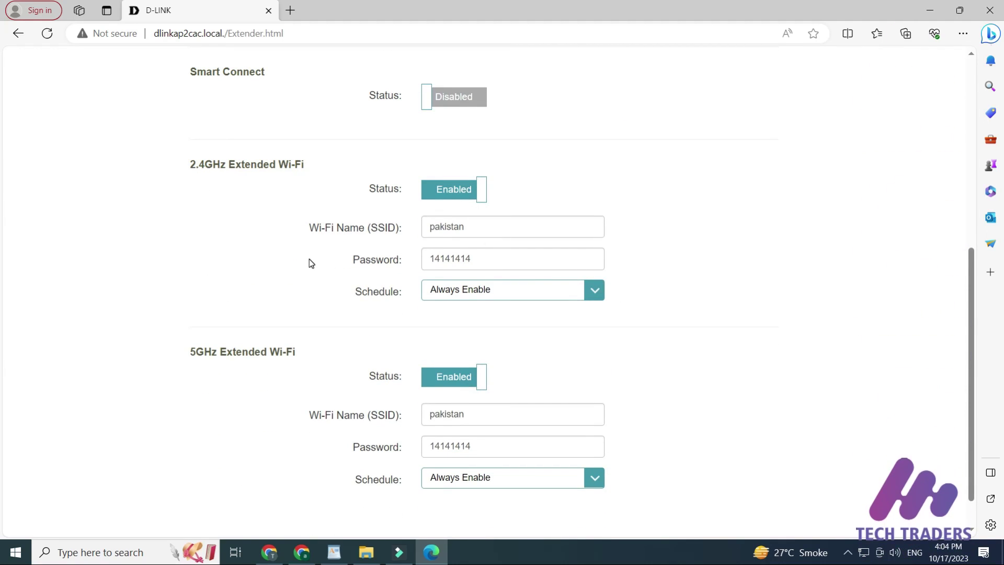
{"action": "scroll", "coordinate": [575, 256], "scroll_direction": "down", "scroll_amount": 1}
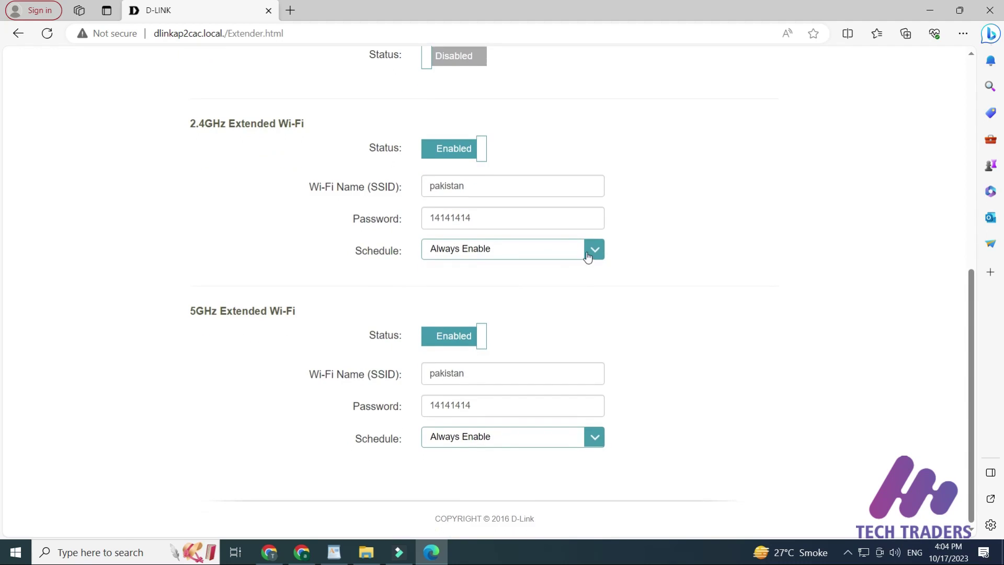
{"action": "left_click", "coordinate": [594, 249]}
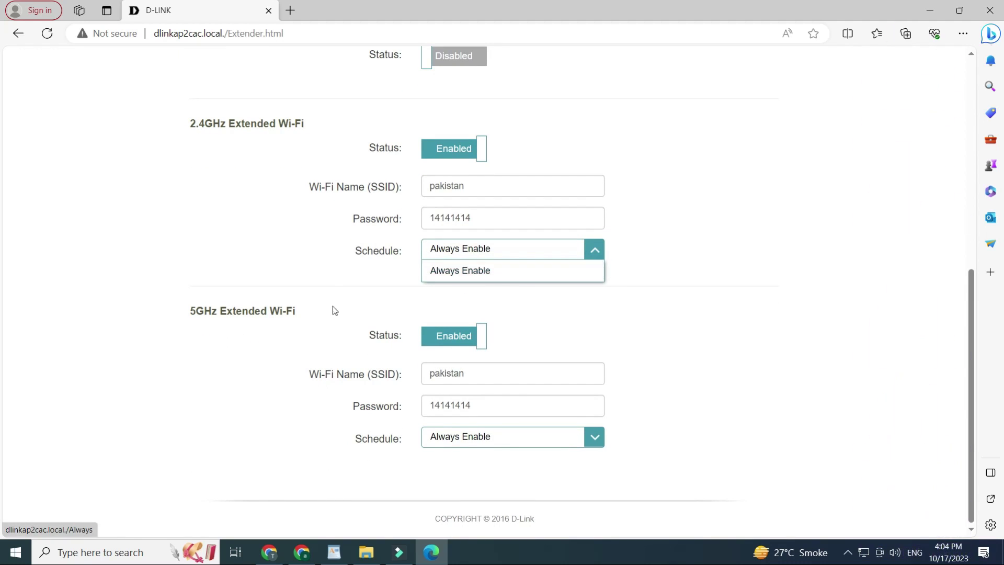
{"action": "left_click", "coordinate": [256, 340]}
- Rename the 5GHz network to 'pakistan 5', keep Always Enable, and save
{"action": "left_click", "coordinate": [504, 366]}
{"action": "type", "text": "5"}
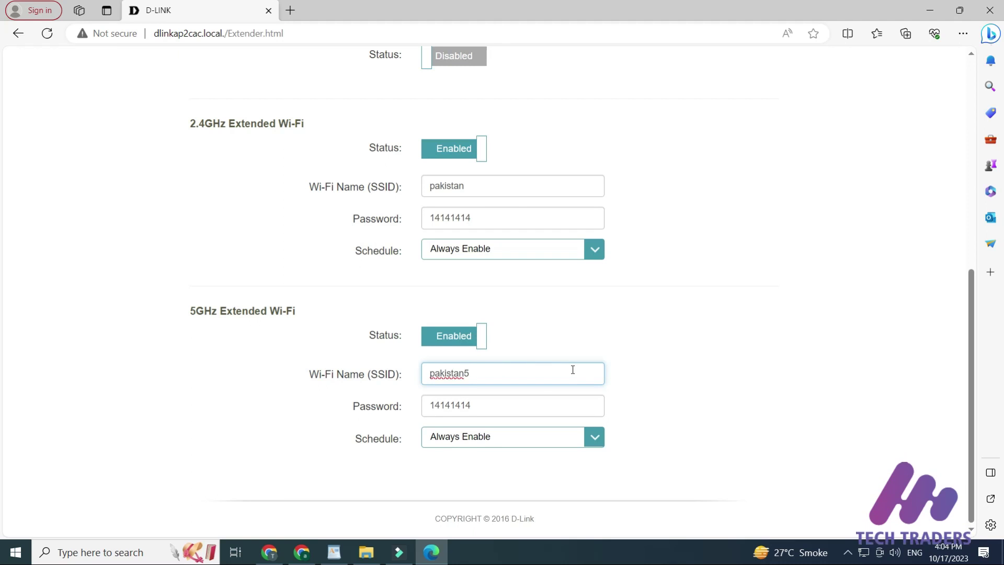
{"action": "left_click", "coordinate": [465, 373]}
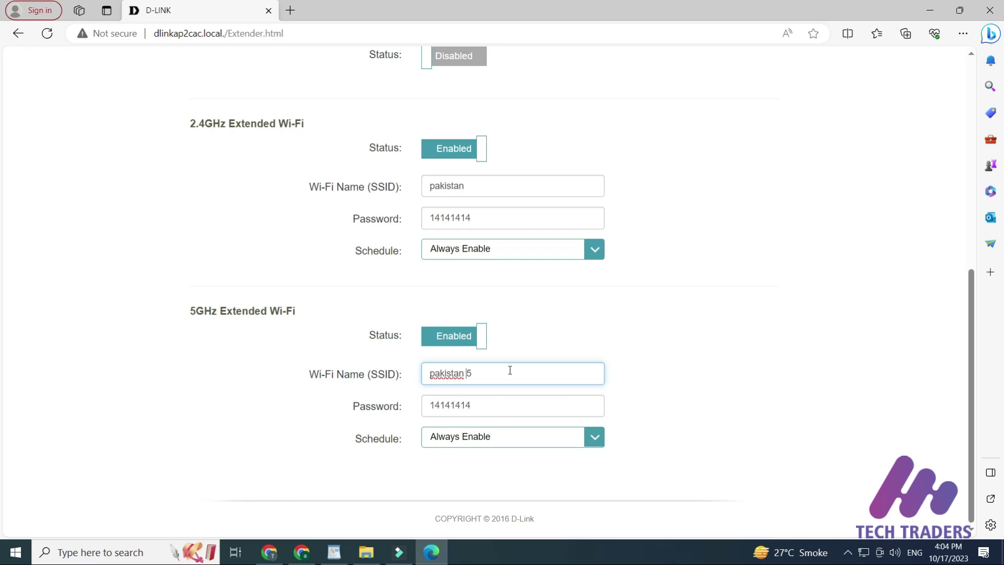
{"action": "left_click", "coordinate": [589, 444]}
{"action": "left_click", "coordinate": [461, 457]}
{"action": "scroll", "coordinate": [549, 405], "scroll_direction": "up", "scroll_amount": 8}
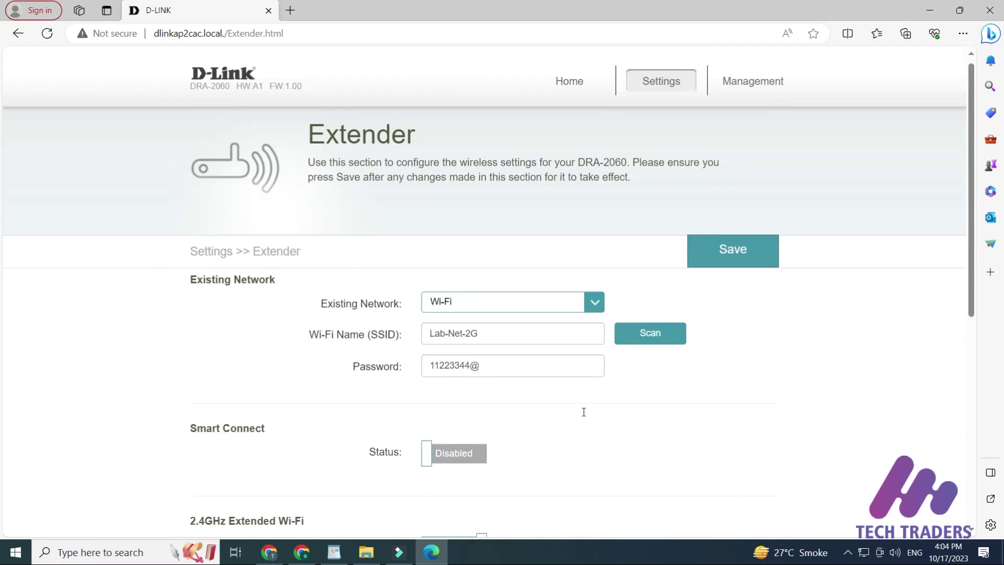
{"action": "left_click", "coordinate": [737, 269]}
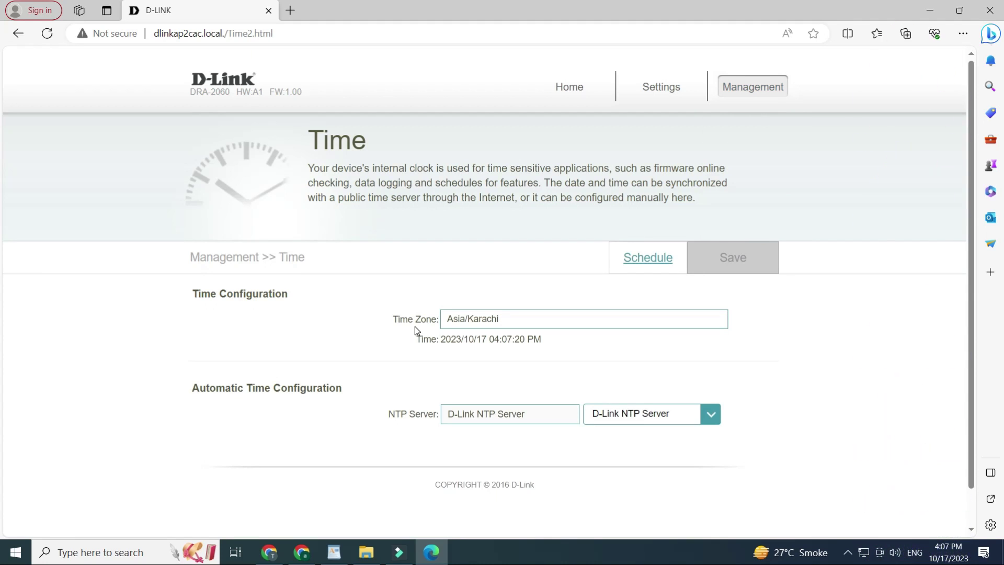
- Switch the Status LED to Off under Management > Admin, then go to Management > System
{"action": "left_click", "coordinate": [649, 258]}
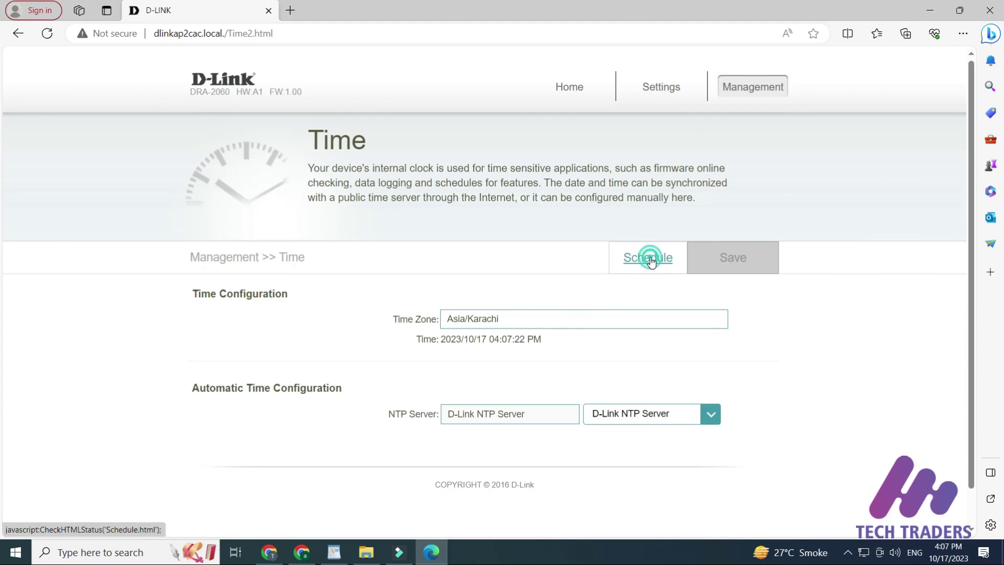
{"action": "mouse_move", "coordinate": [740, 90]}
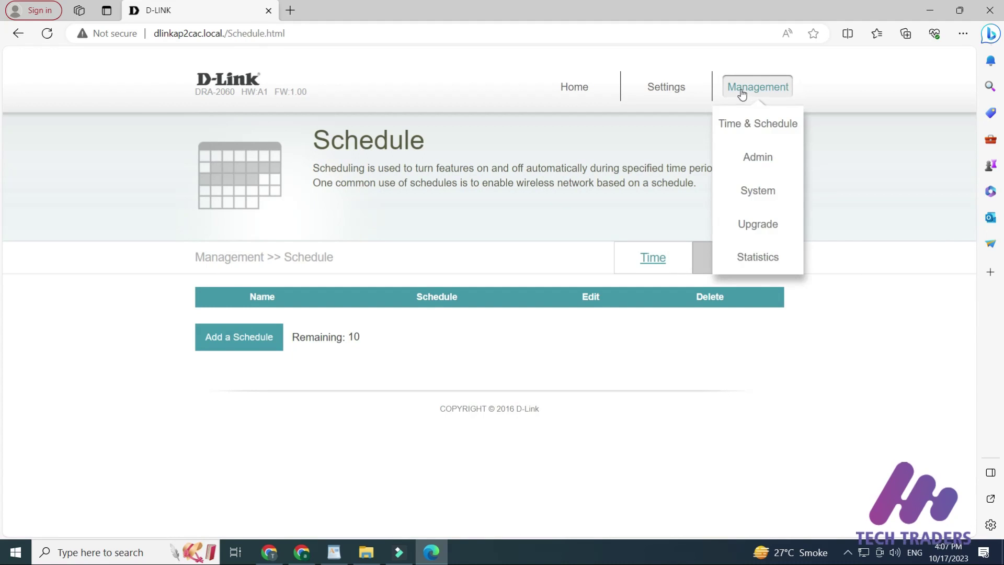
{"action": "left_click", "coordinate": [782, 174]}
{"action": "left_click", "coordinate": [521, 300]}
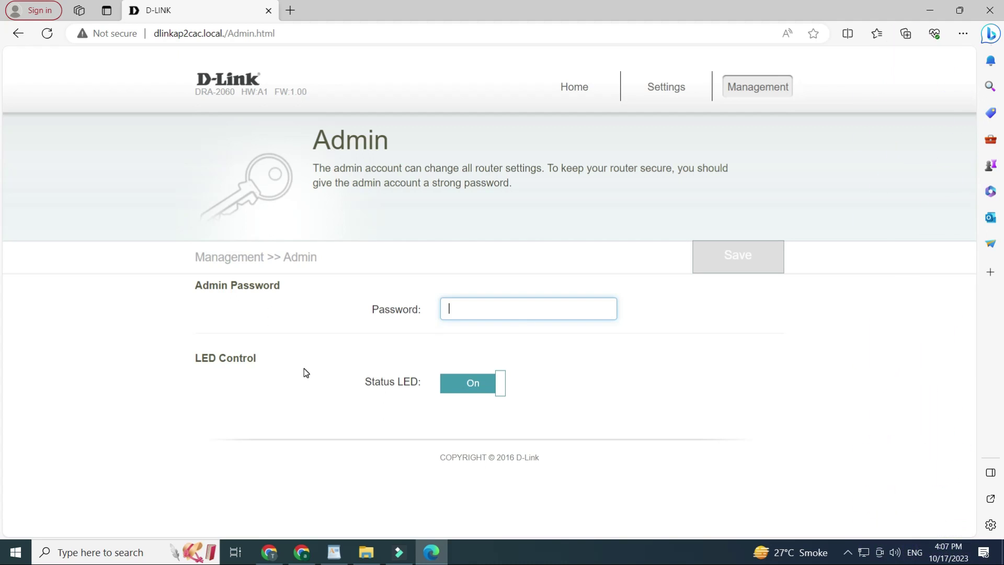
{"action": "left_click", "coordinate": [476, 391]}
{"action": "left_click", "coordinate": [477, 392]}
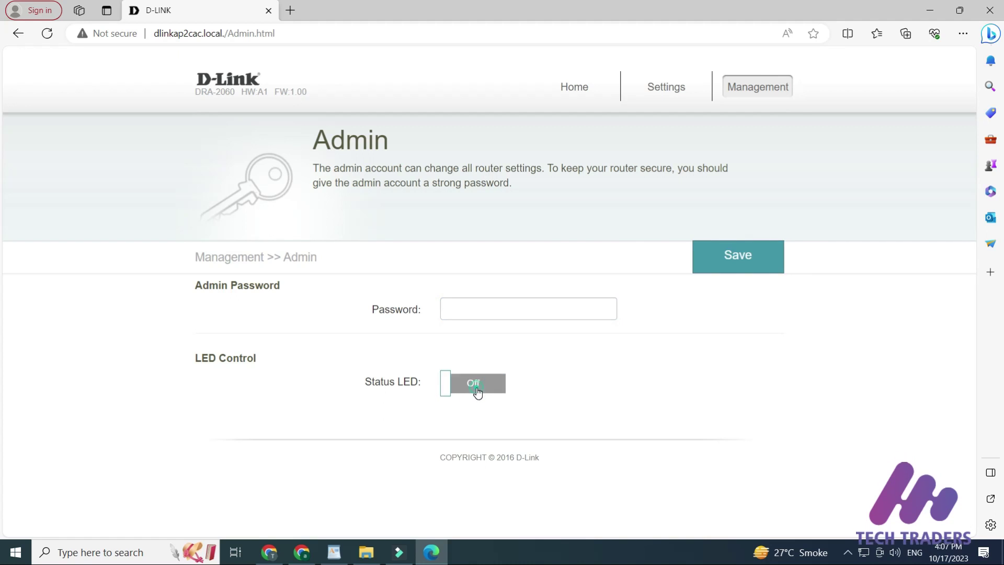
{"action": "mouse_move", "coordinate": [758, 87]}
{"action": "left_click", "coordinate": [757, 191]}
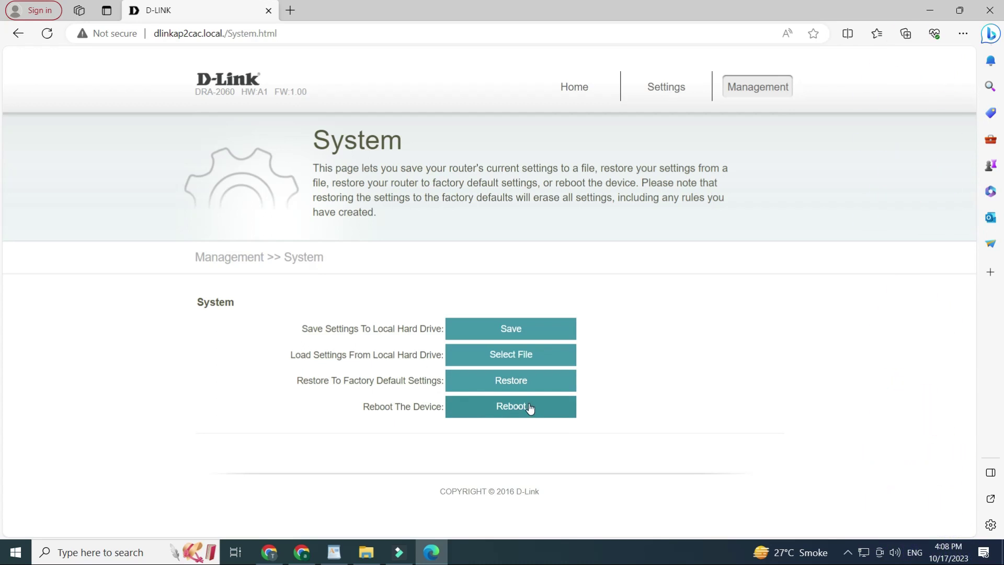
- Check for new firmware on Management > Upgrade, confirming 1.00 is latest, then return Home
{"action": "mouse_move", "coordinate": [764, 97]}
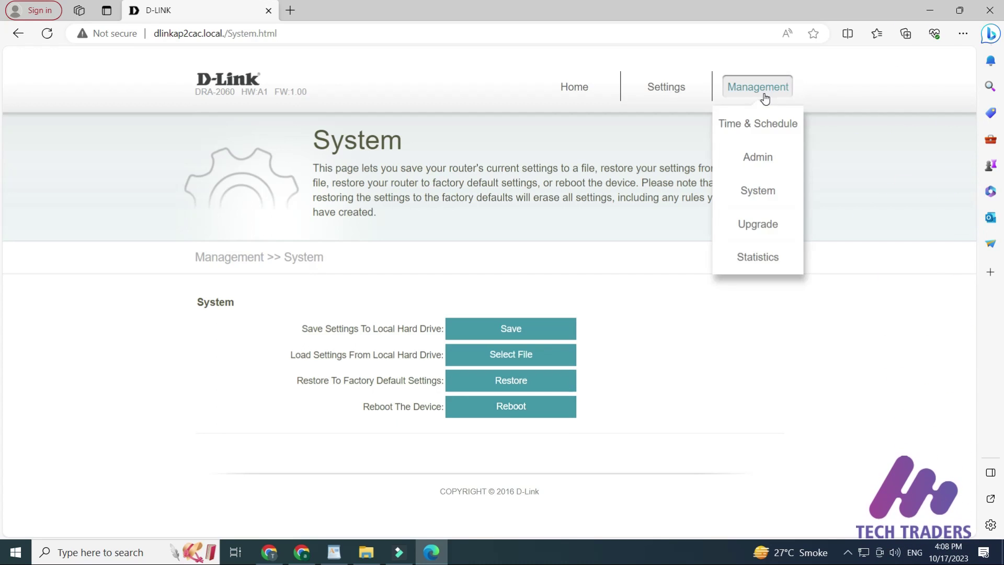
{"action": "left_click", "coordinate": [764, 225]}
{"action": "scroll", "coordinate": [575, 354], "scroll_direction": "down", "scroll_amount": 3}
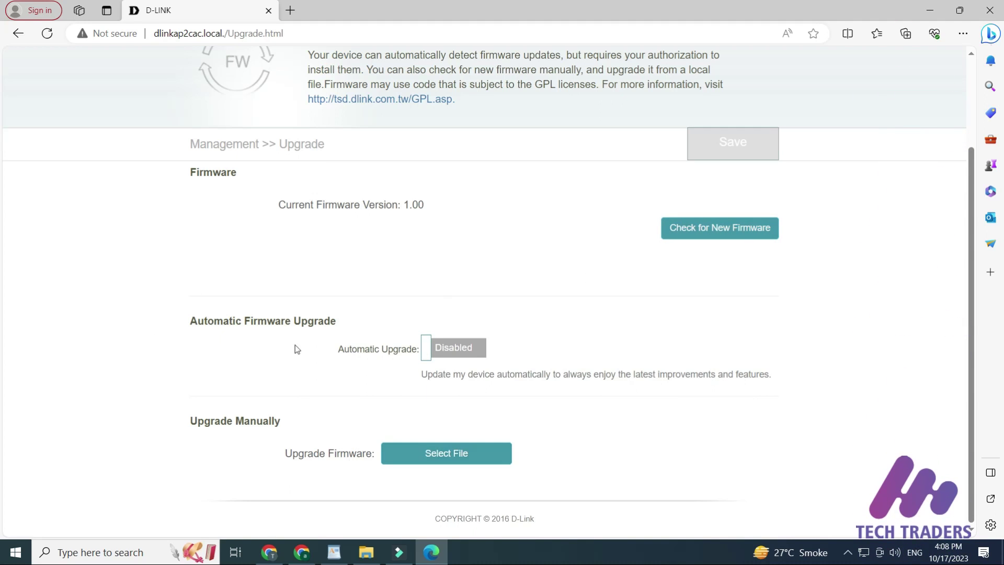
{"action": "left_click", "coordinate": [701, 227]}
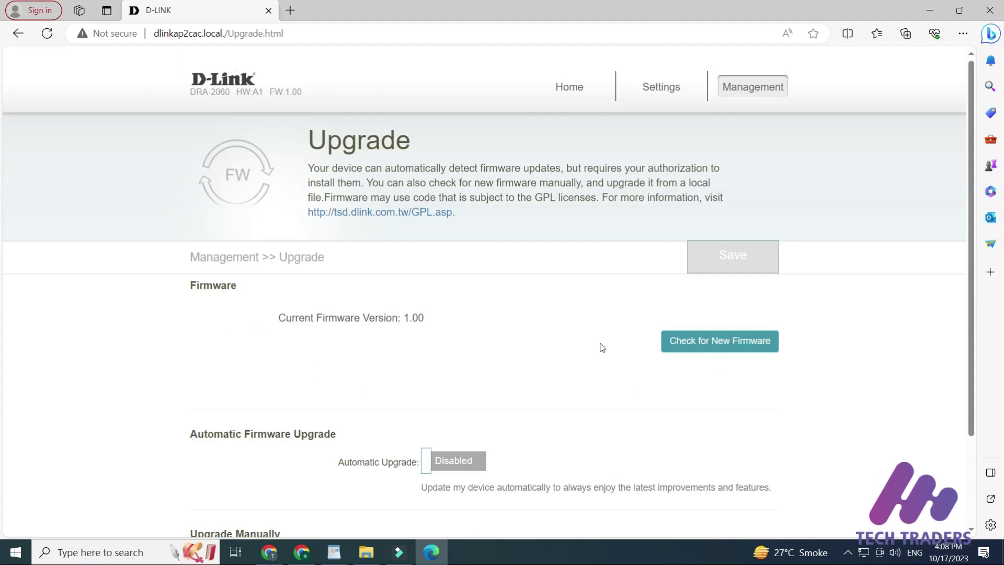
{"action": "left_click", "coordinate": [724, 340]}
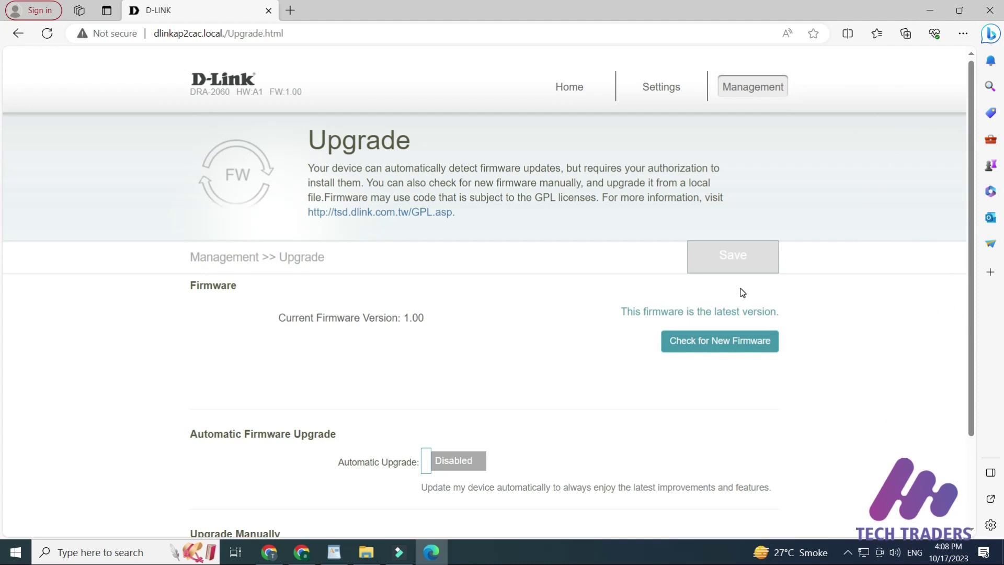
{"action": "left_click", "coordinate": [573, 87]}
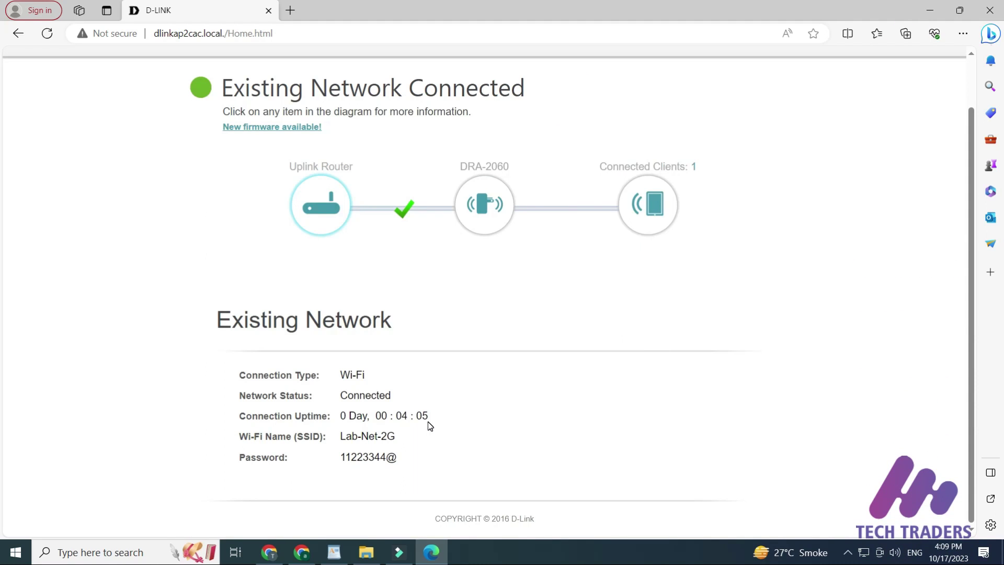